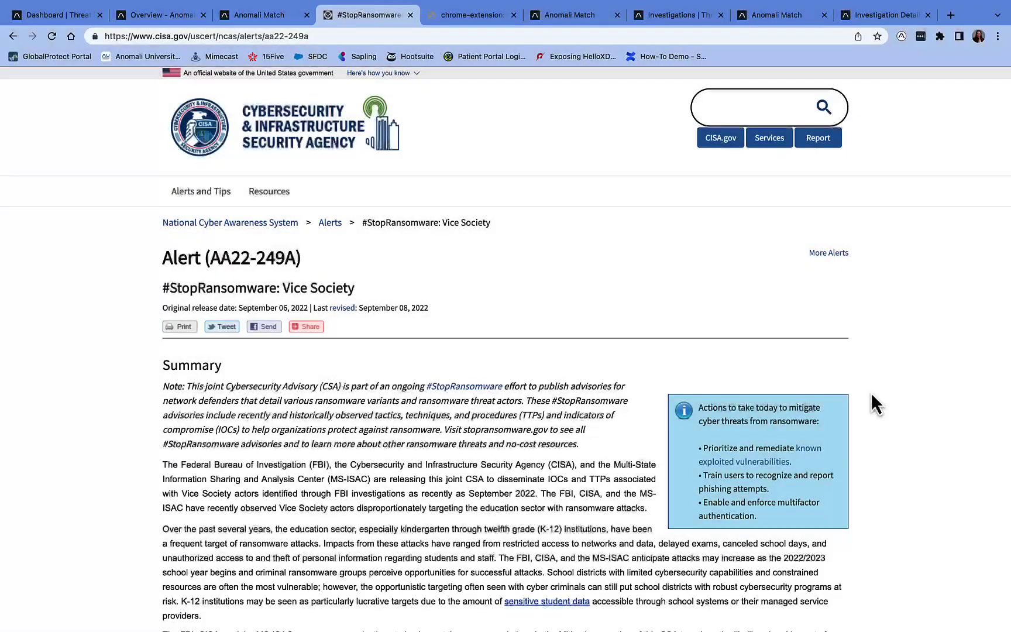
pyautogui.scroll(-1, 871, 395)
pyautogui.scroll(-4, 870, 393)
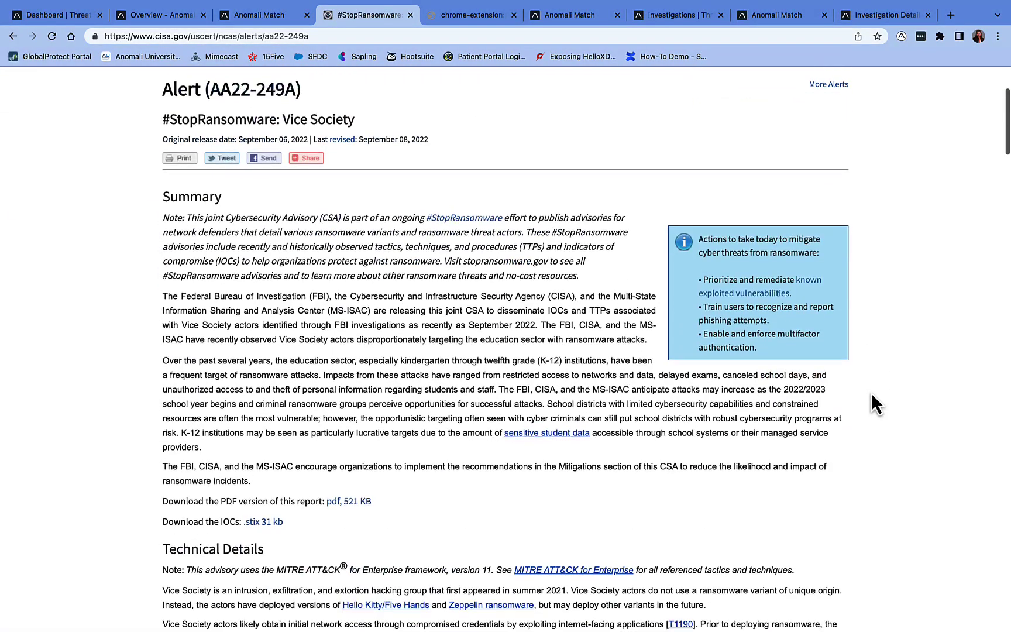
pyautogui.scroll(-4, 871, 394)
pyautogui.scroll(5, 870, 392)
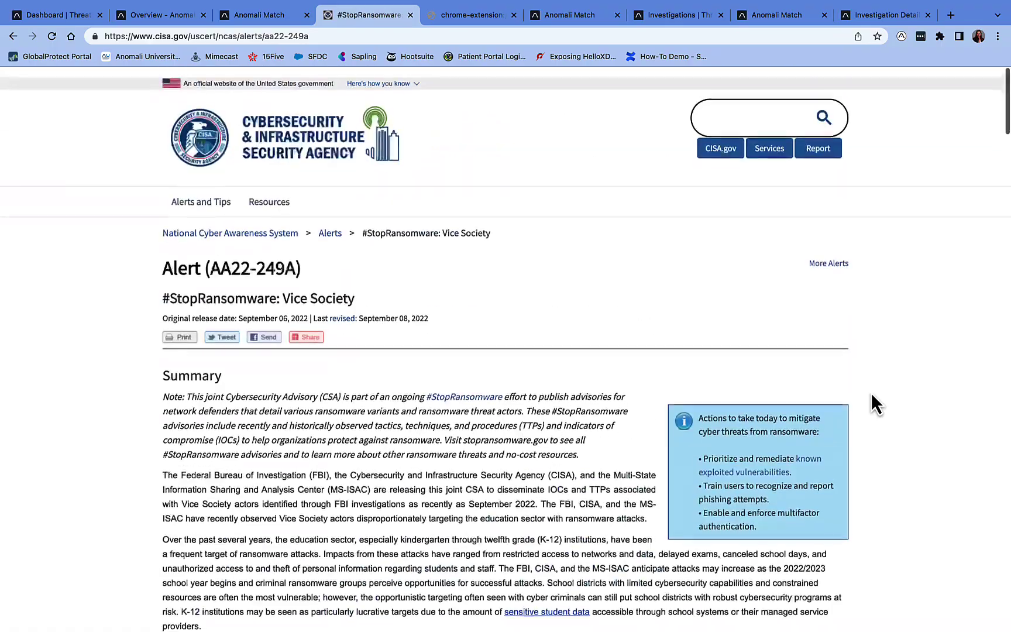
pyautogui.scroll(-7, 778, 385)
pyautogui.scroll(-5, 778, 384)
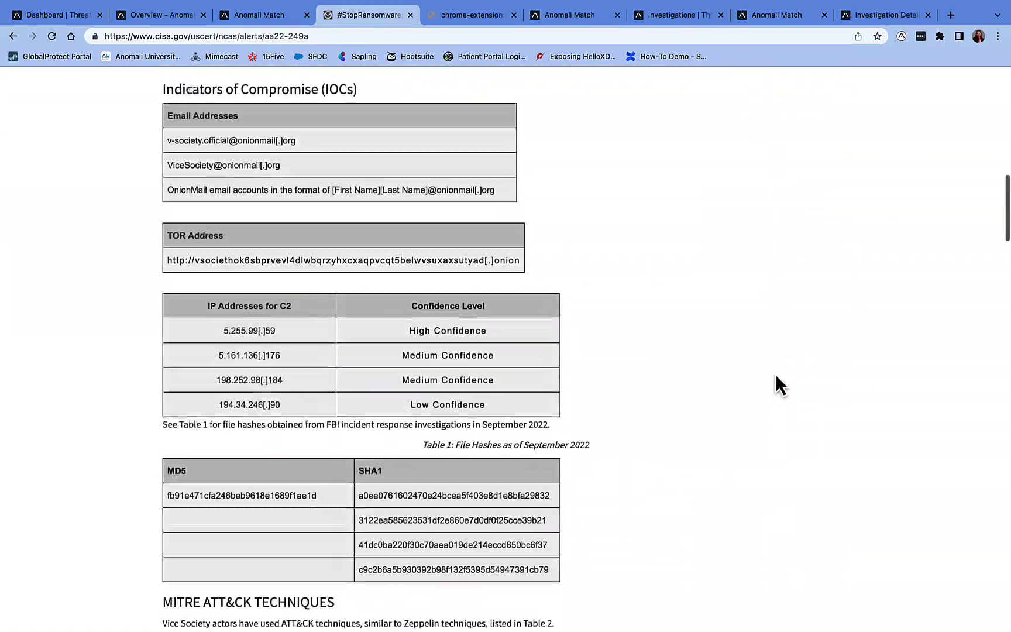
pyautogui.scroll(-3, 779, 385)
pyautogui.scroll(-8, 778, 384)
pyautogui.scroll(-3, 777, 384)
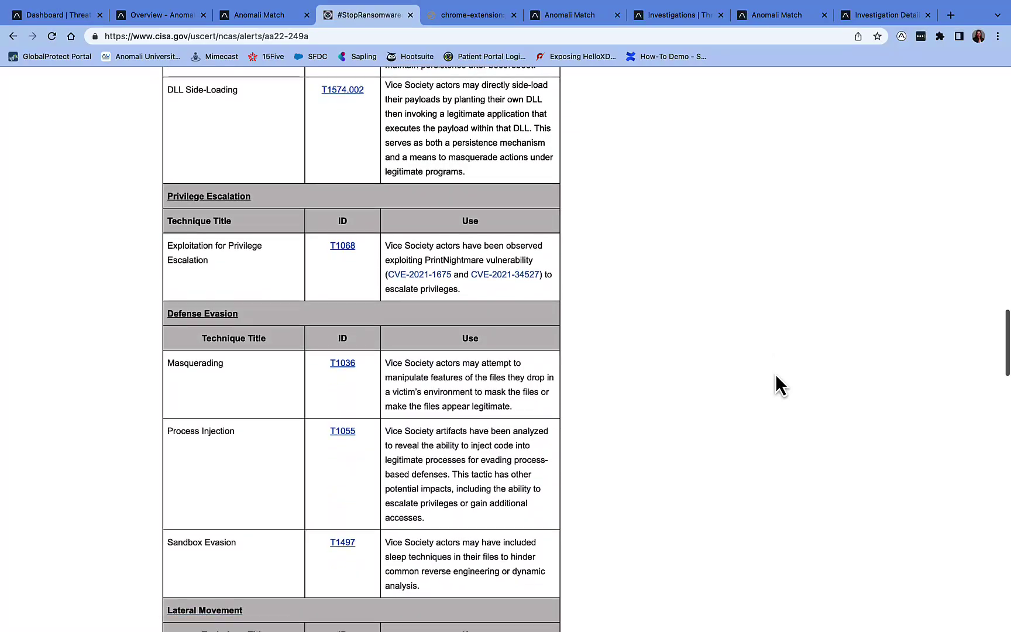
pyautogui.scroll(15, 776, 384)
pyautogui.scroll(4, 776, 379)
pyautogui.scroll(2, 775, 378)
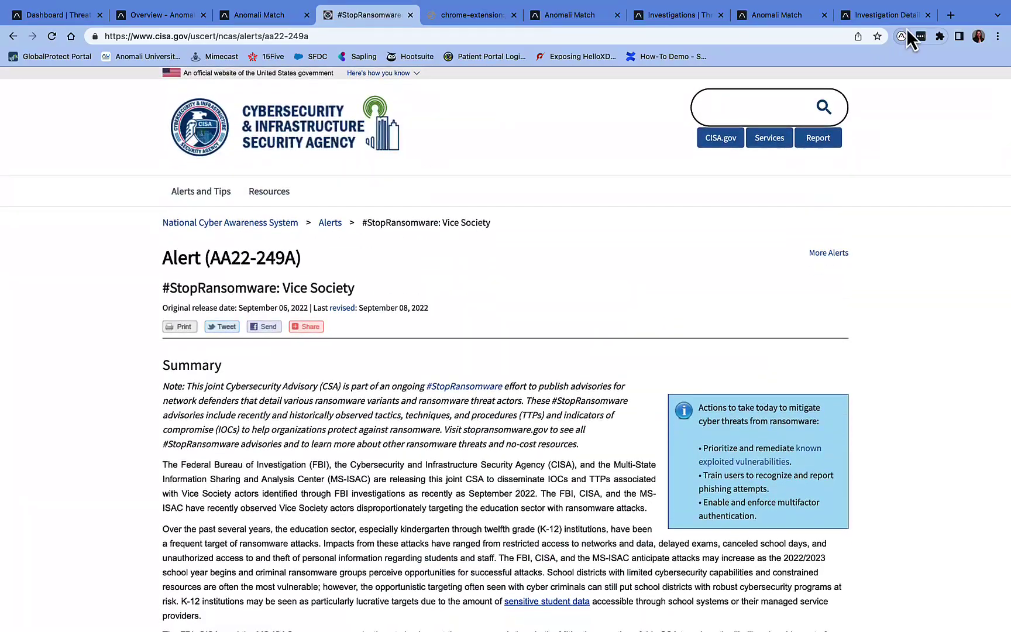
# Scan the alert page with Anomali Lens, browse Active, Inactive and Unknown entities, and select all six unknown ones.
pyautogui.click(901, 37)
pyautogui.click(880, 162)
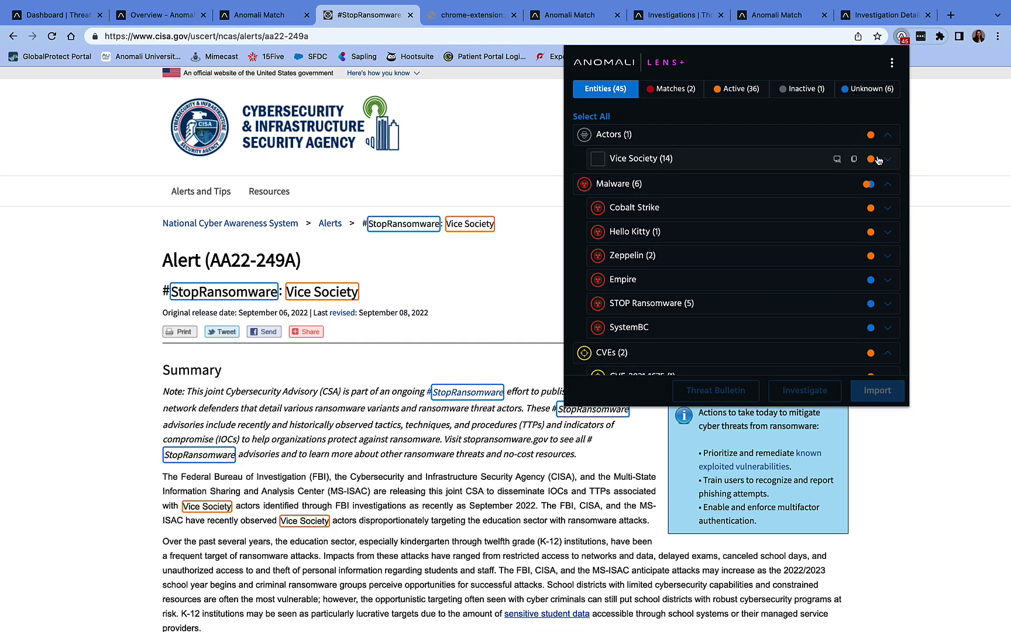
pyautogui.scroll(-2, 881, 232)
pyautogui.scroll(-2, 880, 232)
pyautogui.scroll(-2, 882, 234)
pyautogui.scroll(-5, 882, 233)
pyautogui.scroll(3, 882, 233)
pyautogui.scroll(2, 883, 234)
pyautogui.scroll(2, 882, 234)
pyautogui.click(739, 92)
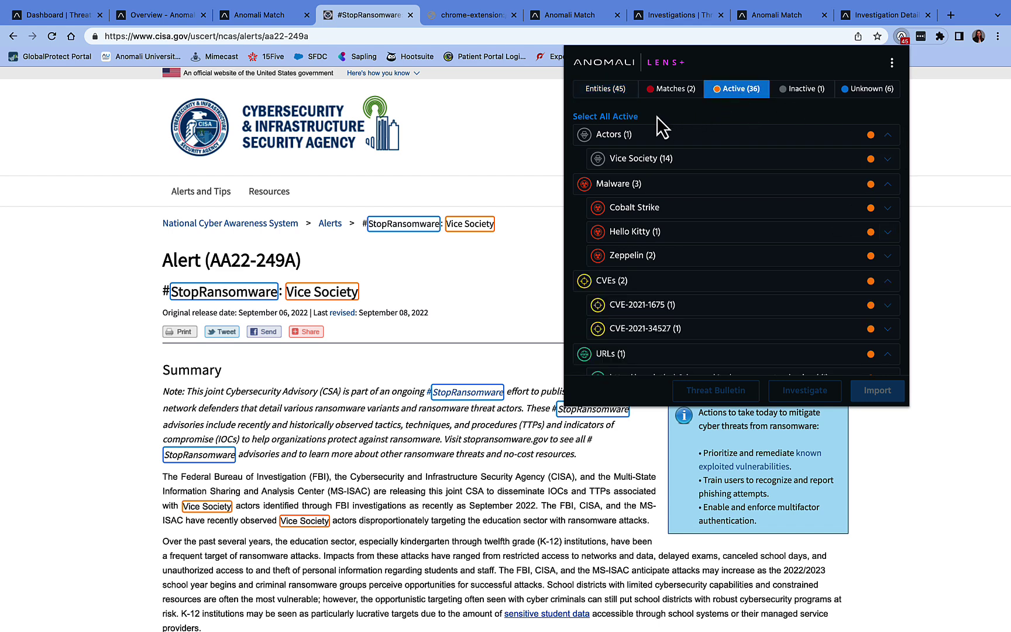
pyautogui.click(790, 93)
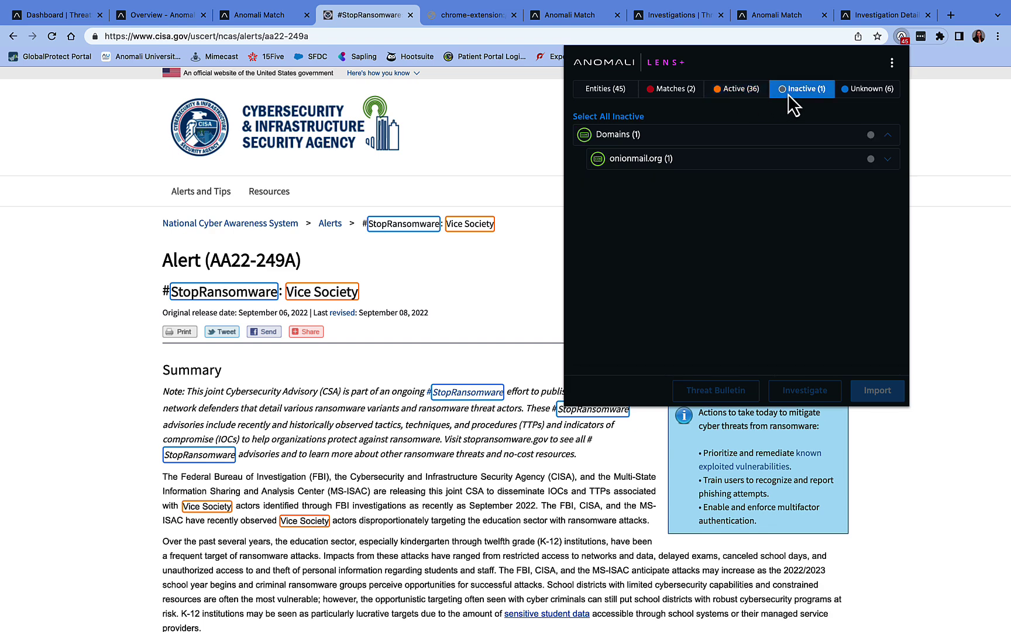
pyautogui.click(857, 89)
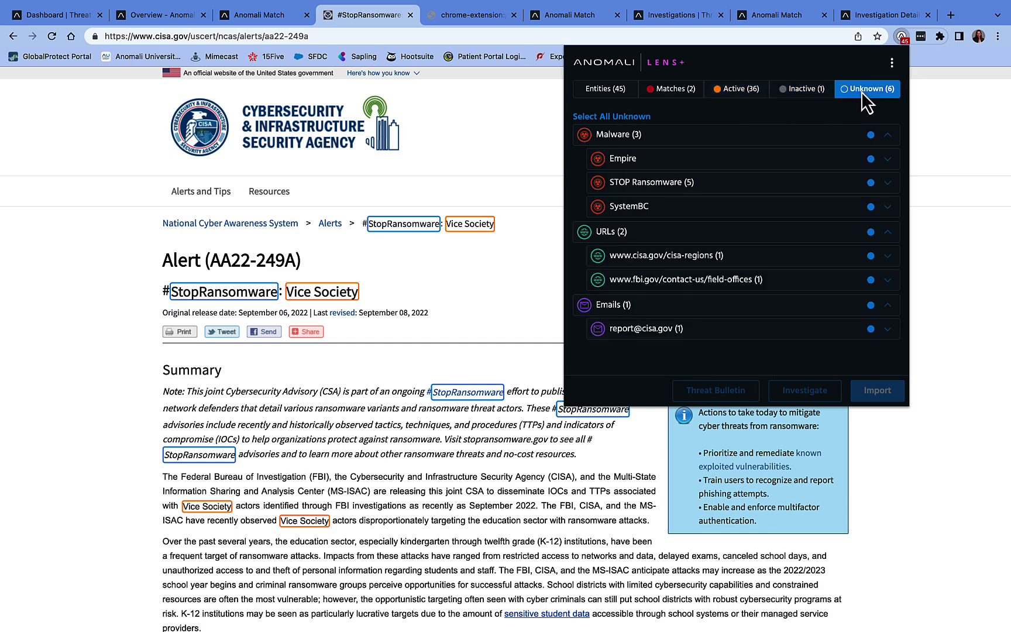
pyautogui.click(594, 120)
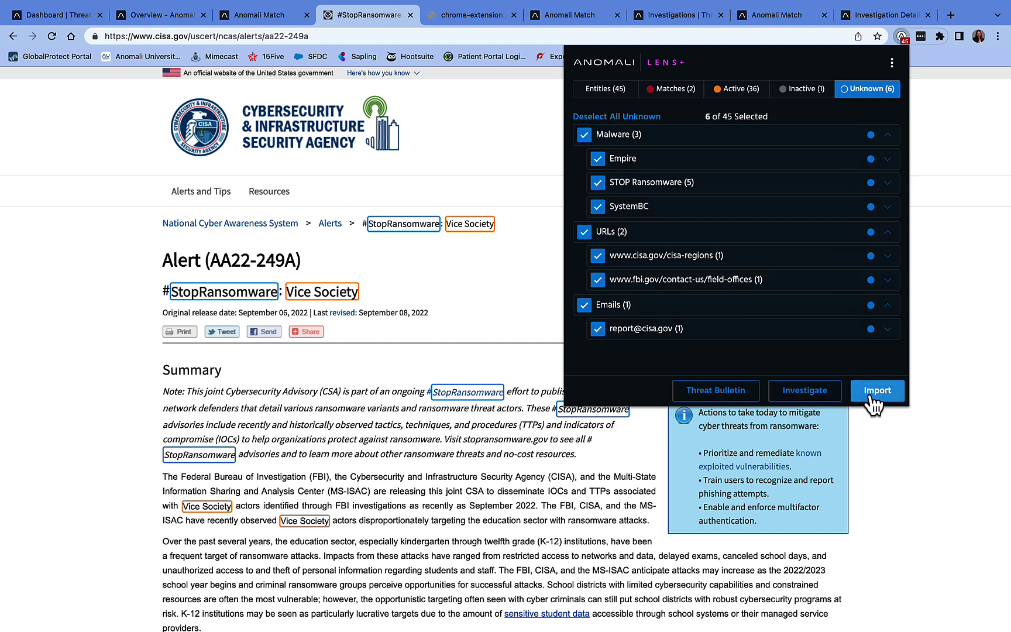
# Review the matched C2 IPs 5.161.136.176 and 5.255.99.59 in the Matches list.
pyautogui.click(669, 90)
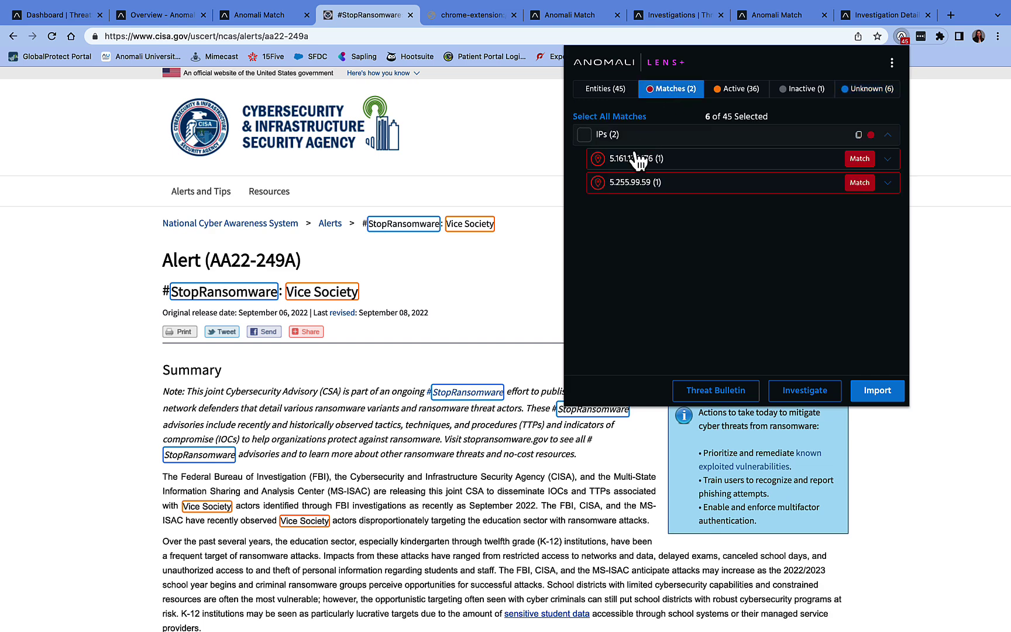
pyautogui.moveTo(636, 159)
pyautogui.click(887, 160)
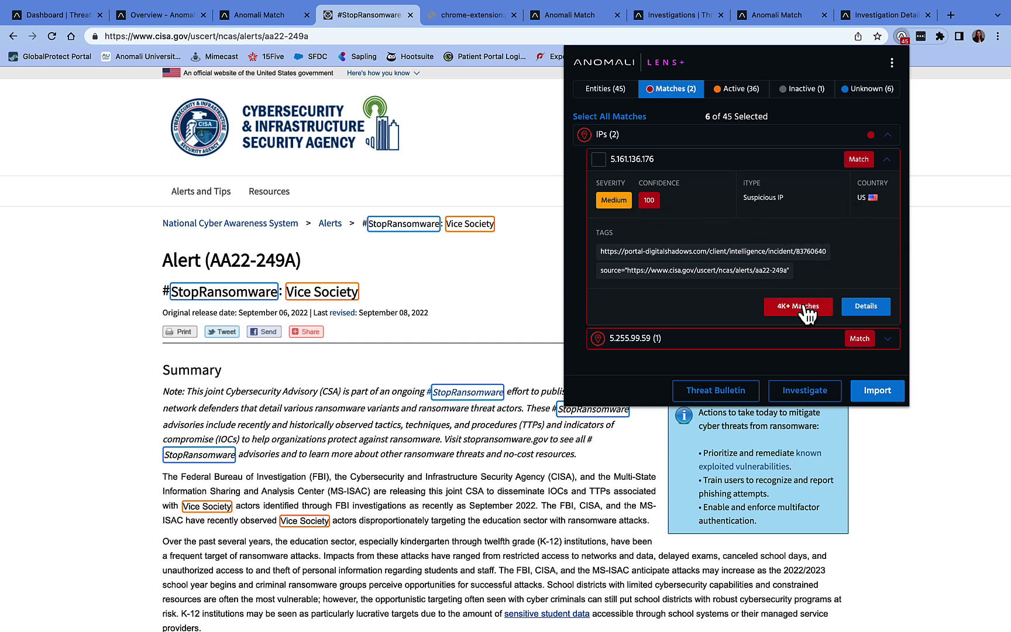
pyautogui.click(887, 162)
pyautogui.click(887, 189)
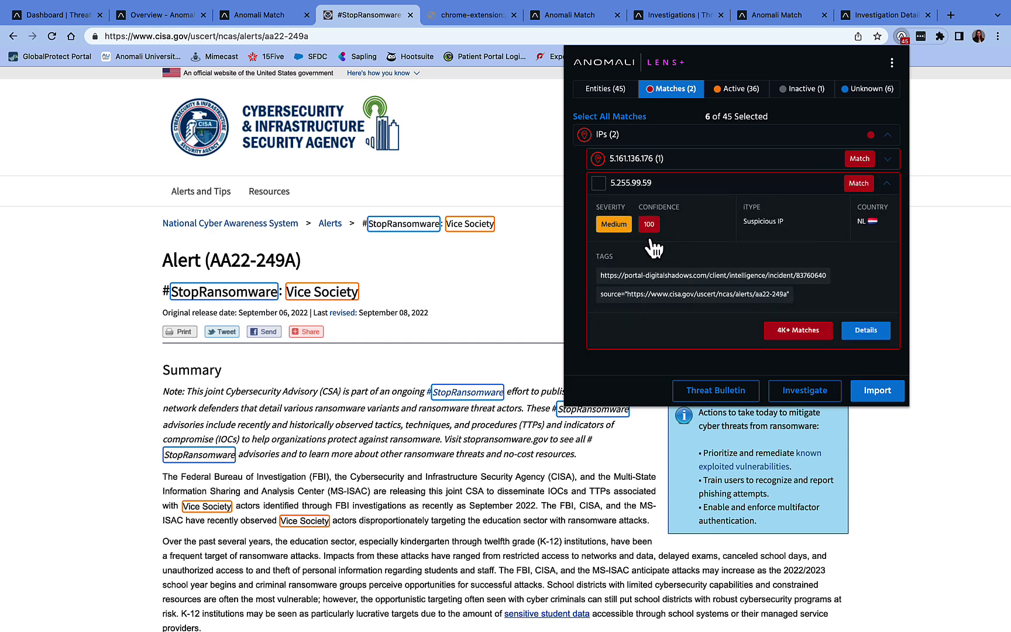
# List all network sightings of 5.255.99.59 and bring up the first sighting's full details.
pyautogui.moveTo(742, 159)
pyautogui.click(822, 330)
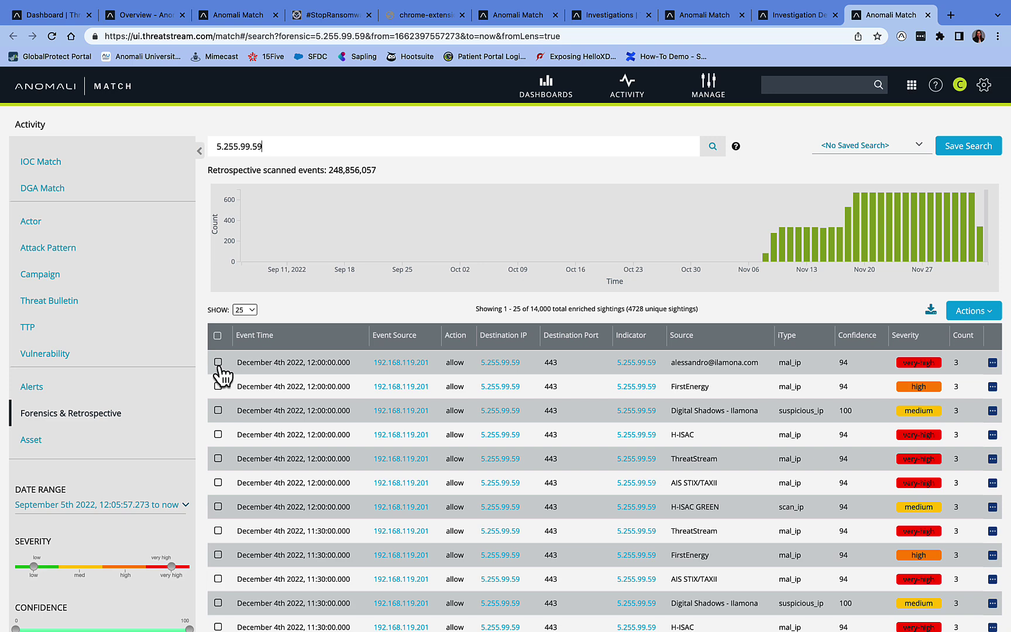
pyautogui.click(220, 365)
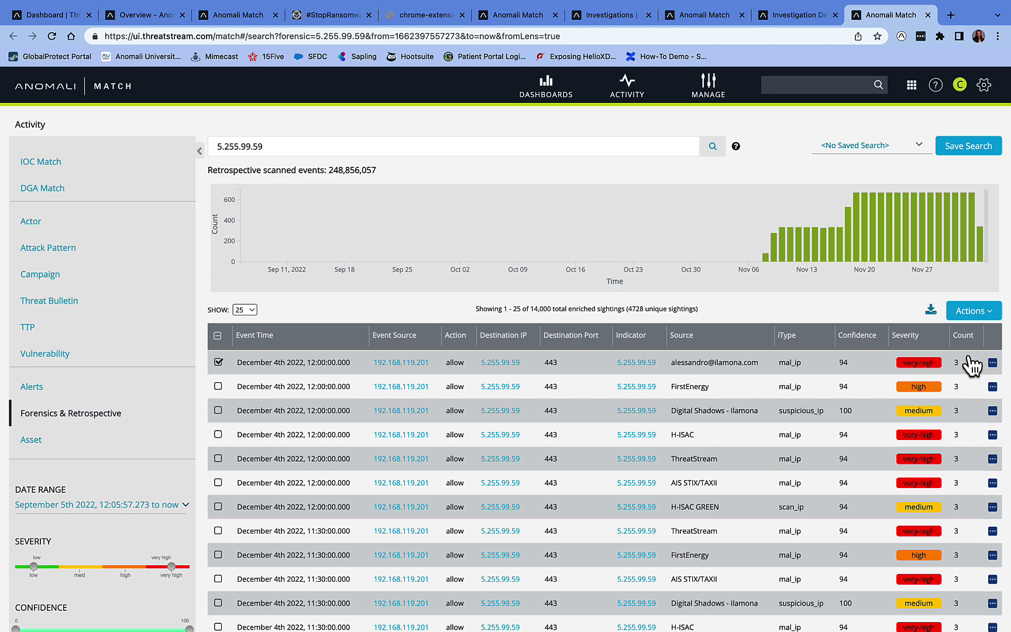
pyautogui.click(993, 363)
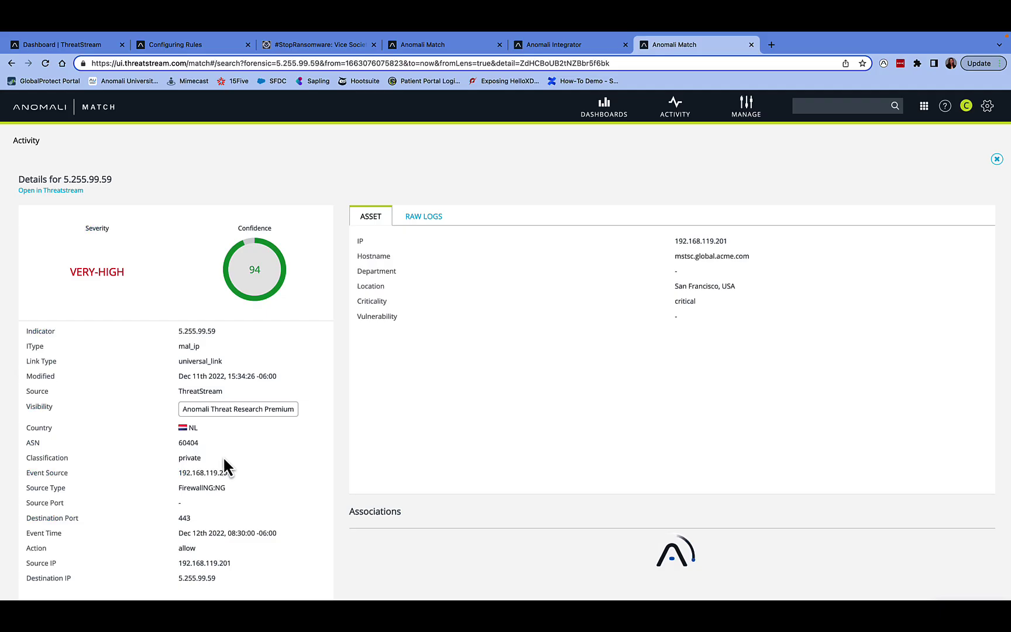
# Tag indicator 5.255.99.59 with send_to_firewall in ThreatStream and return to its sightings results.
pyautogui.click(47, 191)
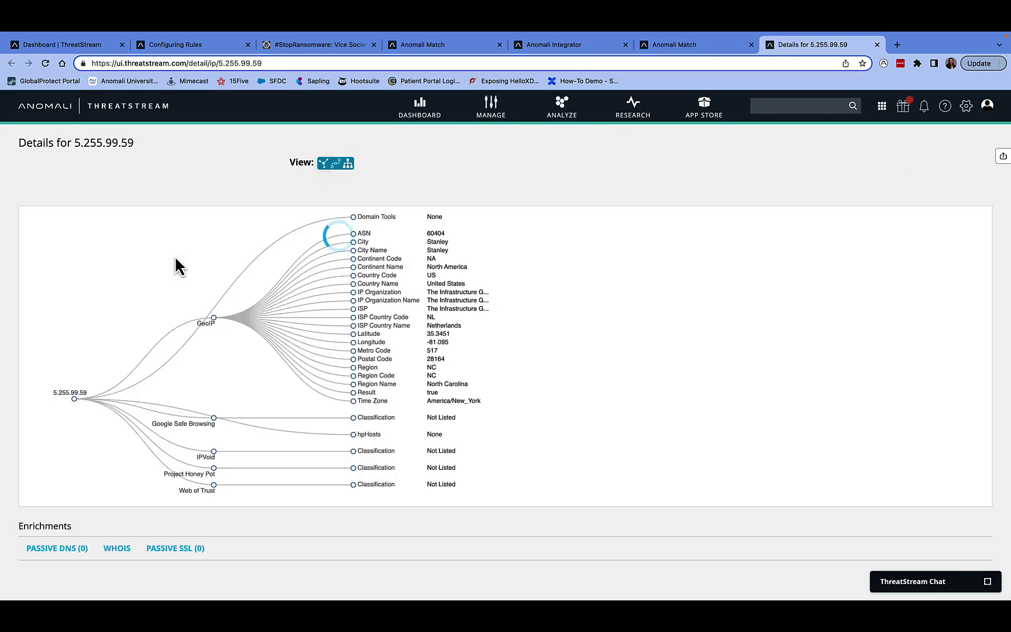
pyautogui.scroll(-1, 194, 321)
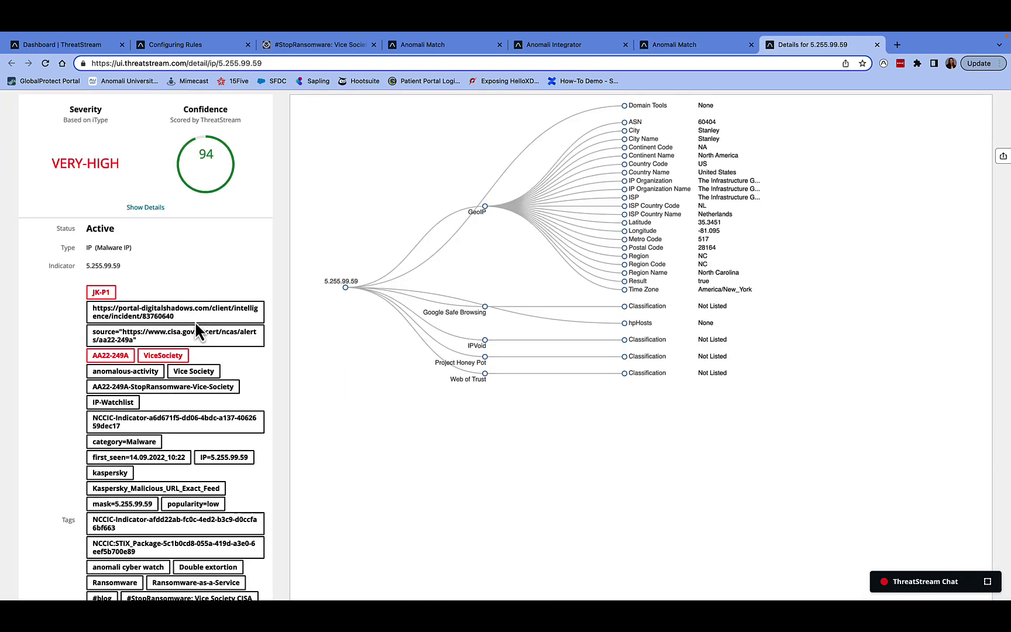
pyautogui.scroll(-2, 195, 324)
pyautogui.scroll(-3, 102, 344)
pyautogui.click(99, 345)
pyautogui.click(176, 348)
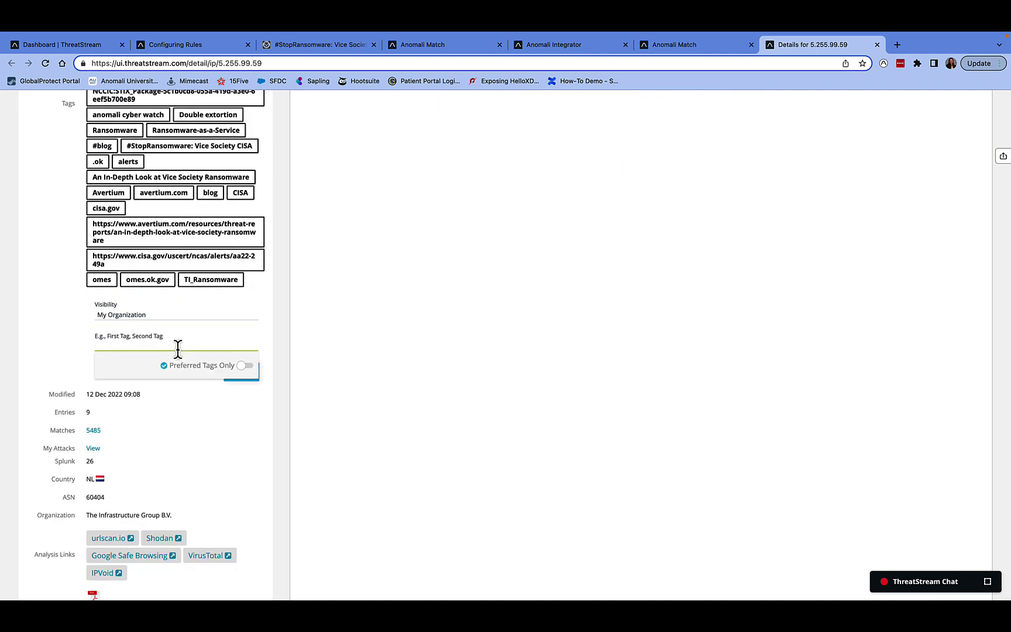
pyautogui.write('send_to_firewall')
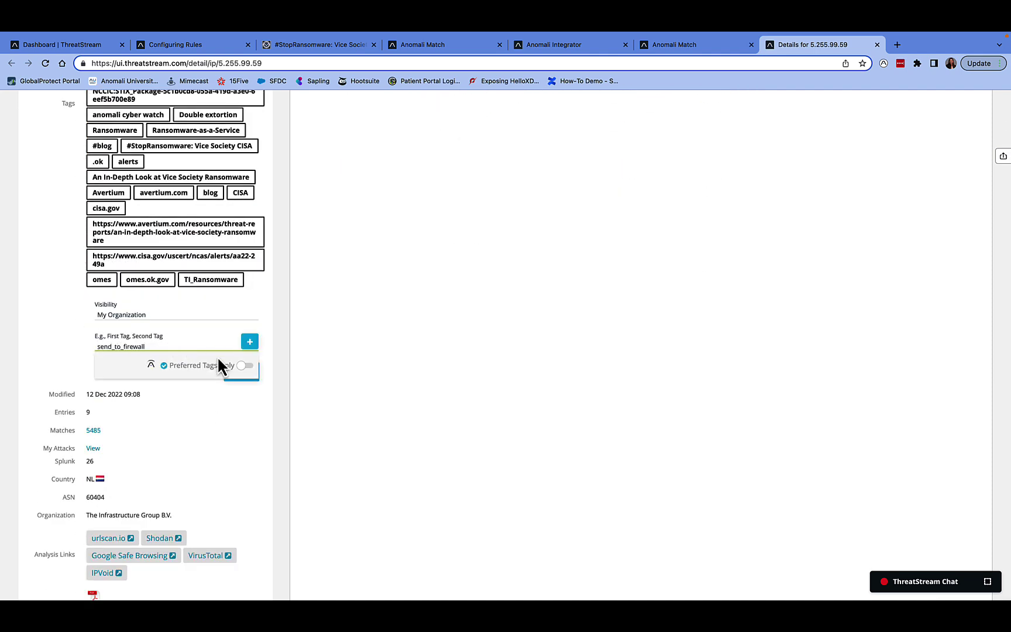
pyautogui.click(250, 342)
pyautogui.click(234, 371)
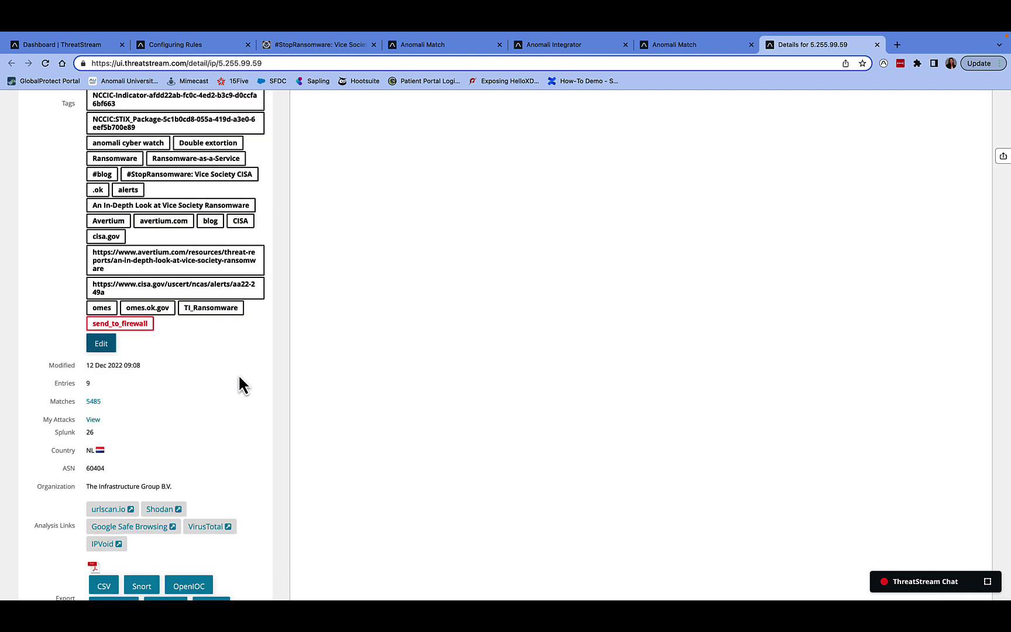
pyautogui.scroll(10, 142, 339)
pyautogui.click(529, 46)
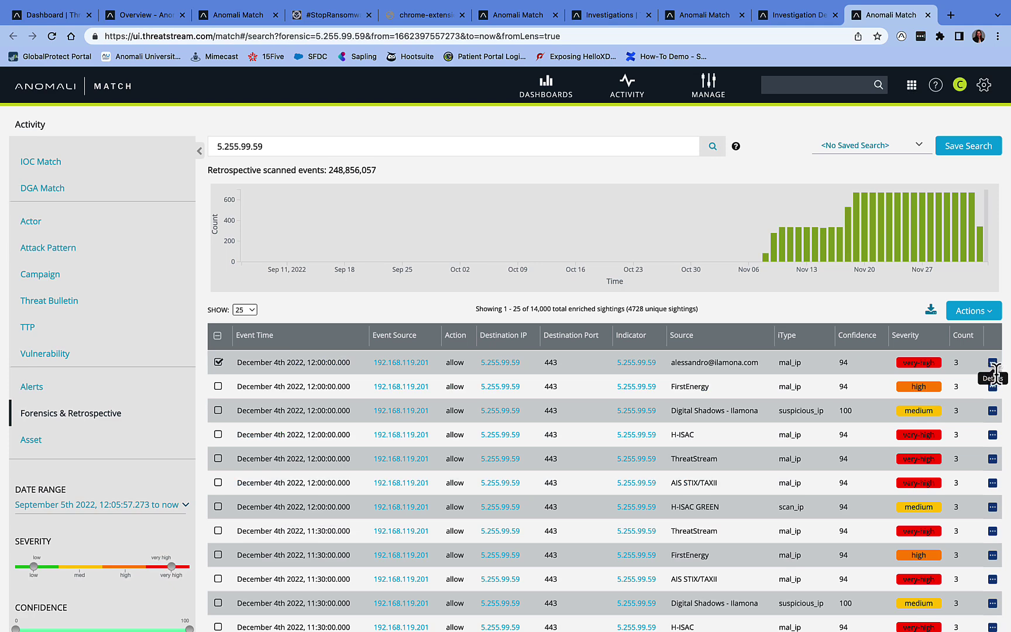
# Start a new ThreatStream investigation named CGS_ViceSociety from the marked sighting, assigned to the analyst.
pyautogui.click(974, 311)
pyautogui.click(940, 357)
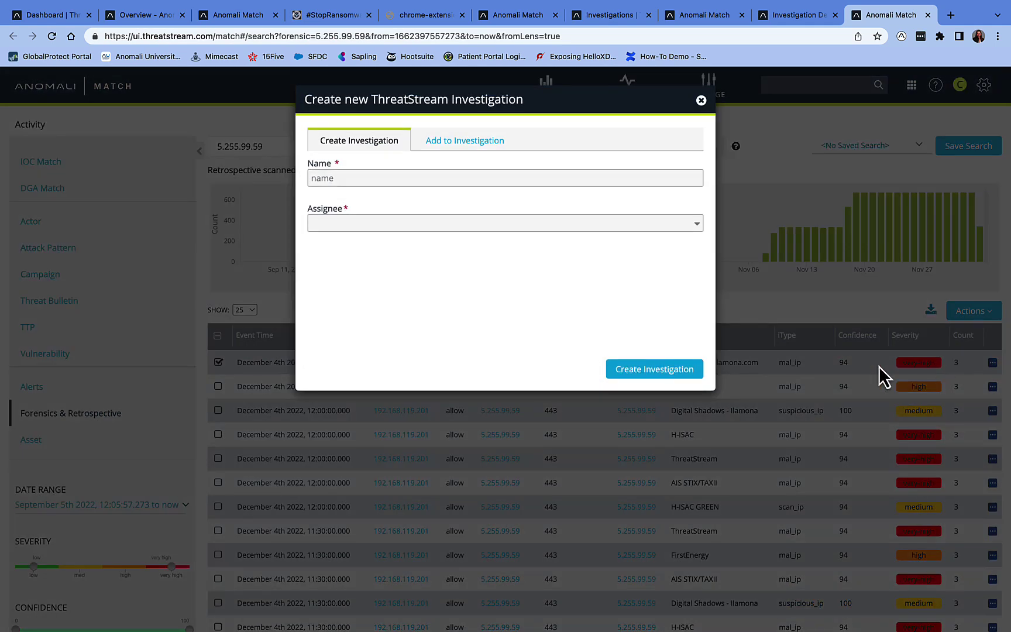
pyautogui.click(491, 181)
pyautogui.write('CGS_ViceSociety')
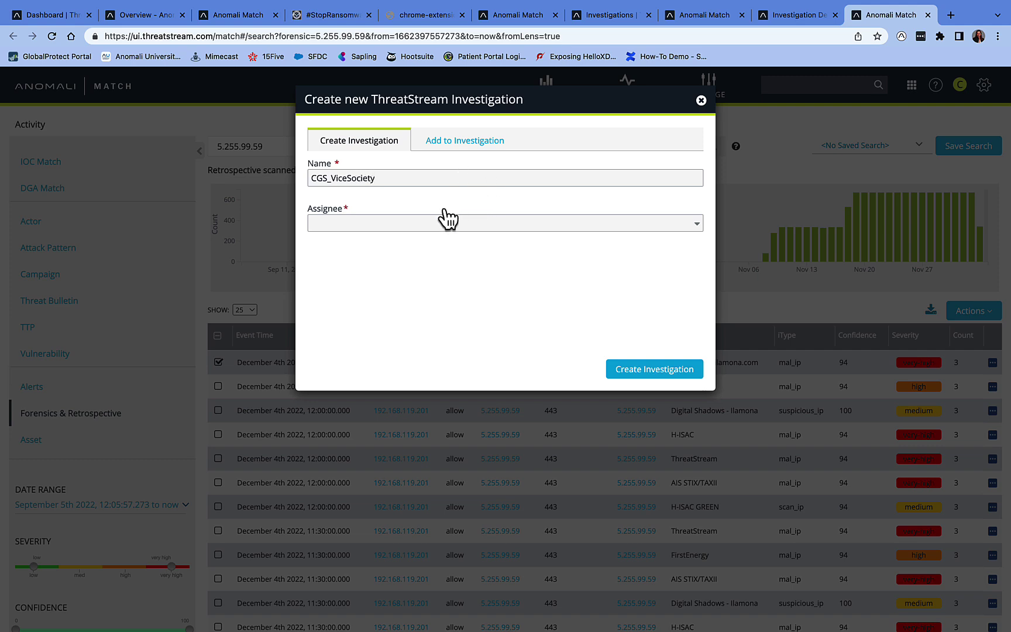
pyautogui.click(444, 222)
pyautogui.write('cin')
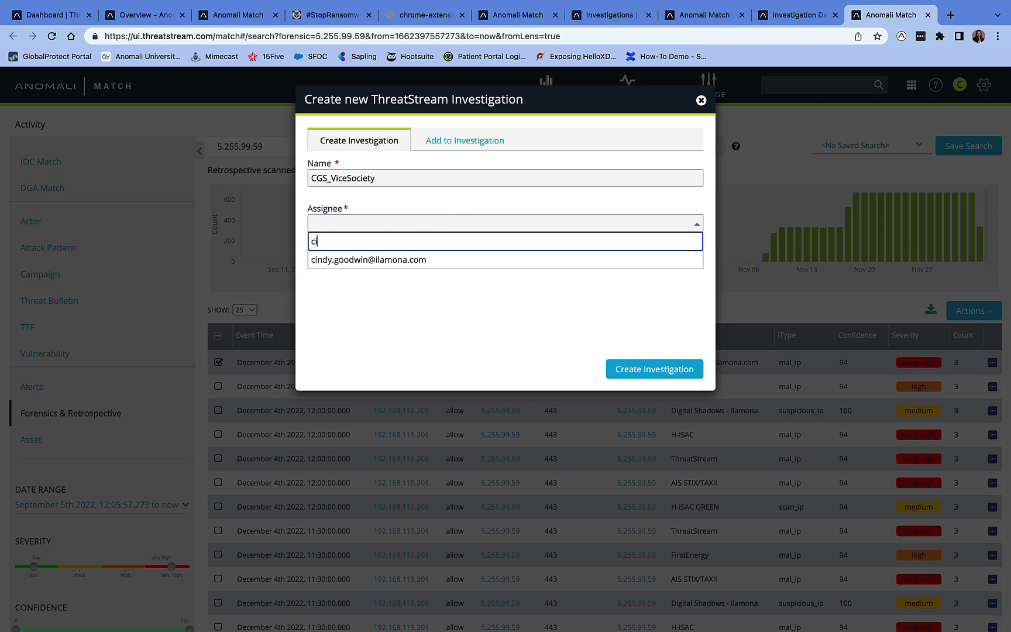
pyautogui.click(418, 261)
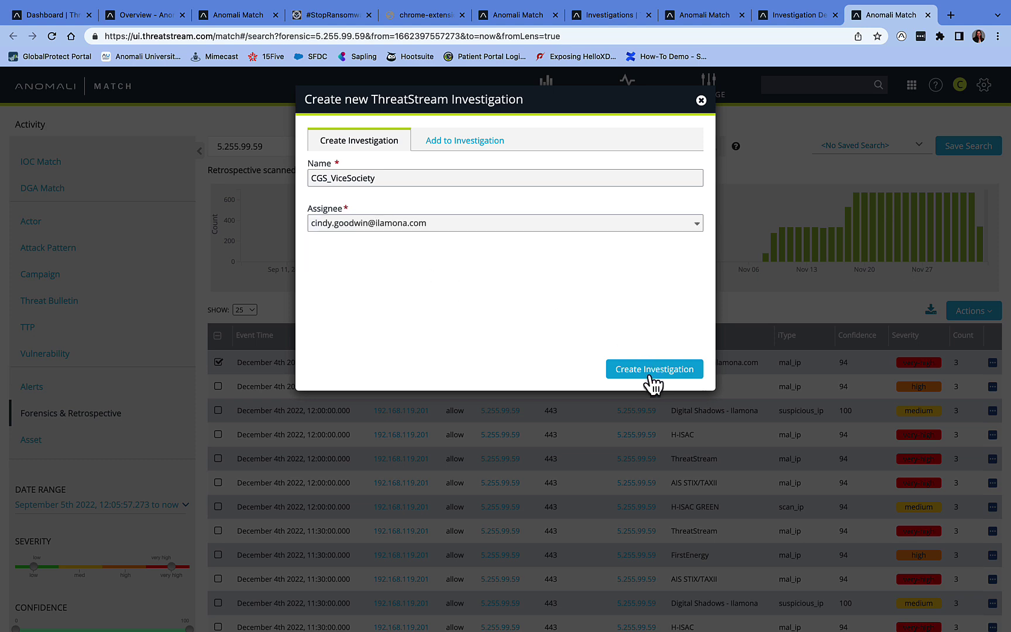
# Create and view the investigation, then search actors associated with the 5.255.99.59 node, linking Vice Society.
pyautogui.click(650, 369)
pyautogui.click(837, 173)
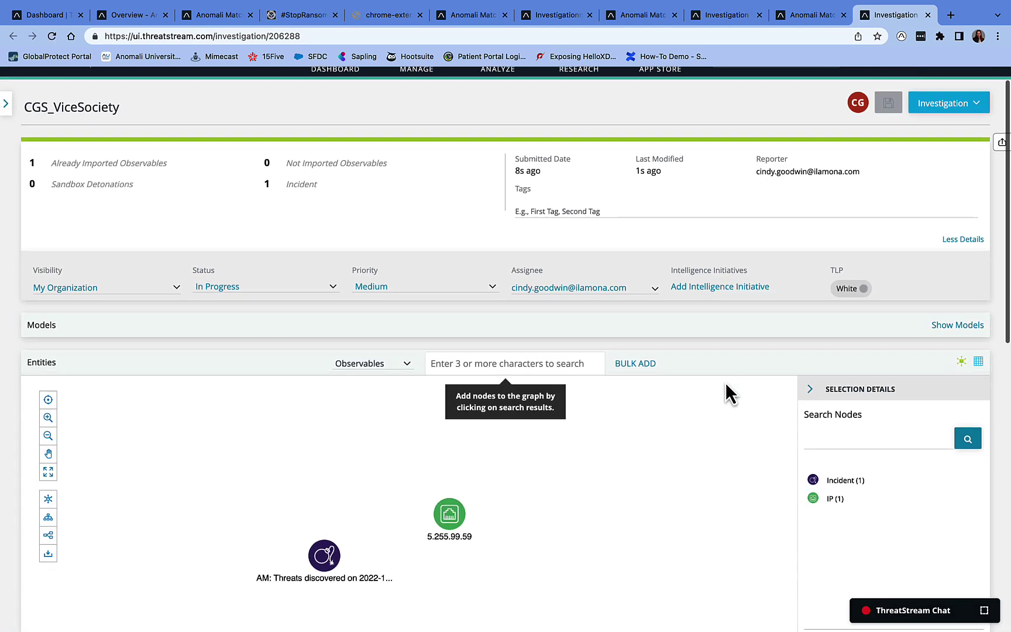
pyautogui.scroll(-2, 726, 382)
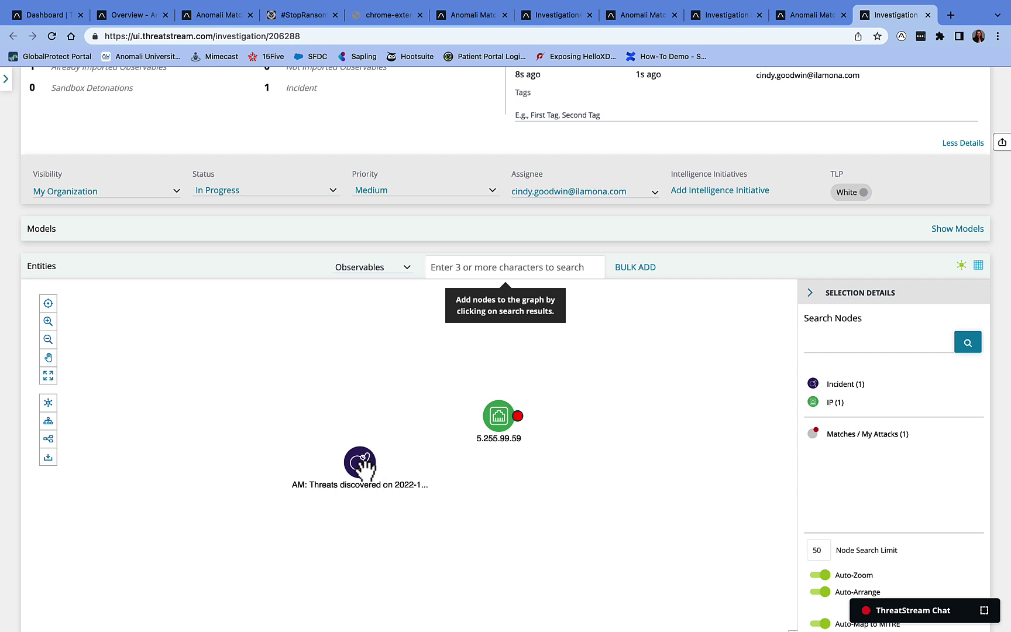
pyautogui.doubleClick(502, 416)
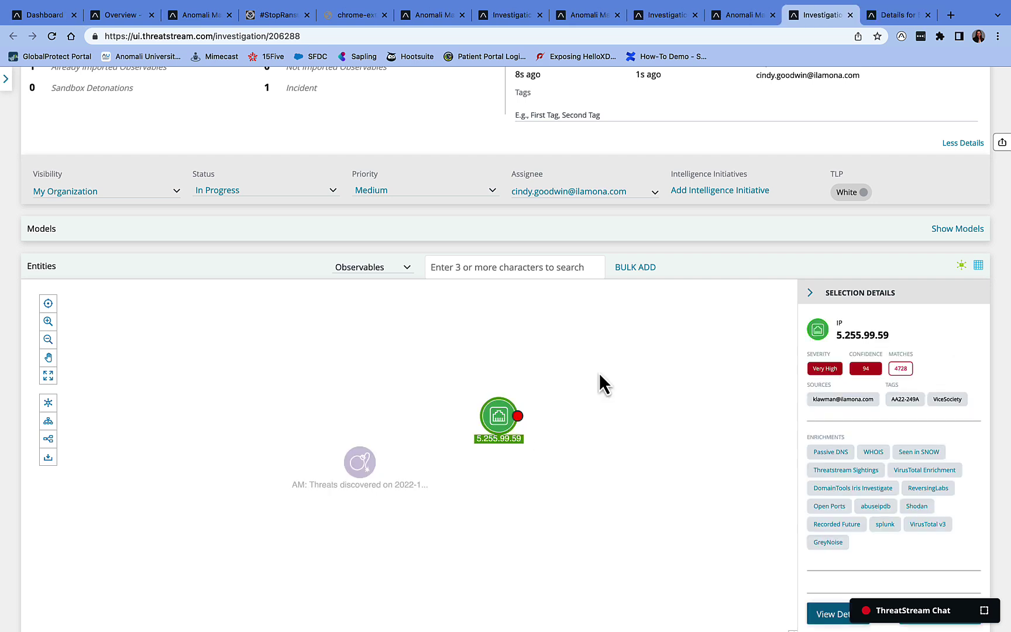
pyautogui.rightClick(489, 414)
pyautogui.moveTo(417, 196)
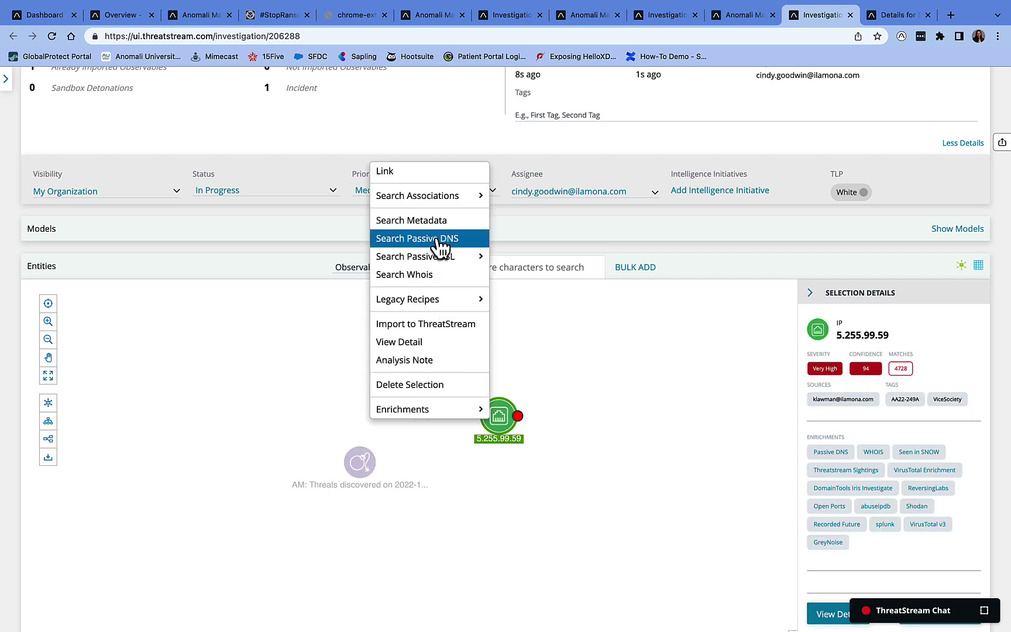
pyautogui.click(518, 182)
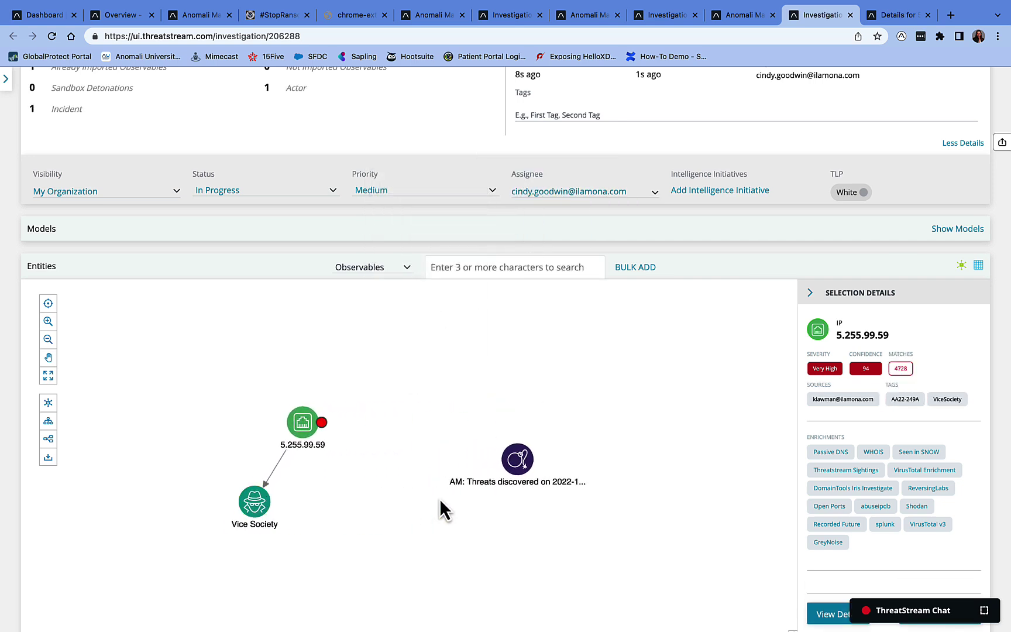
# Delete the threats-discovered incident node from the graph.
pyautogui.rightClick(538, 460)
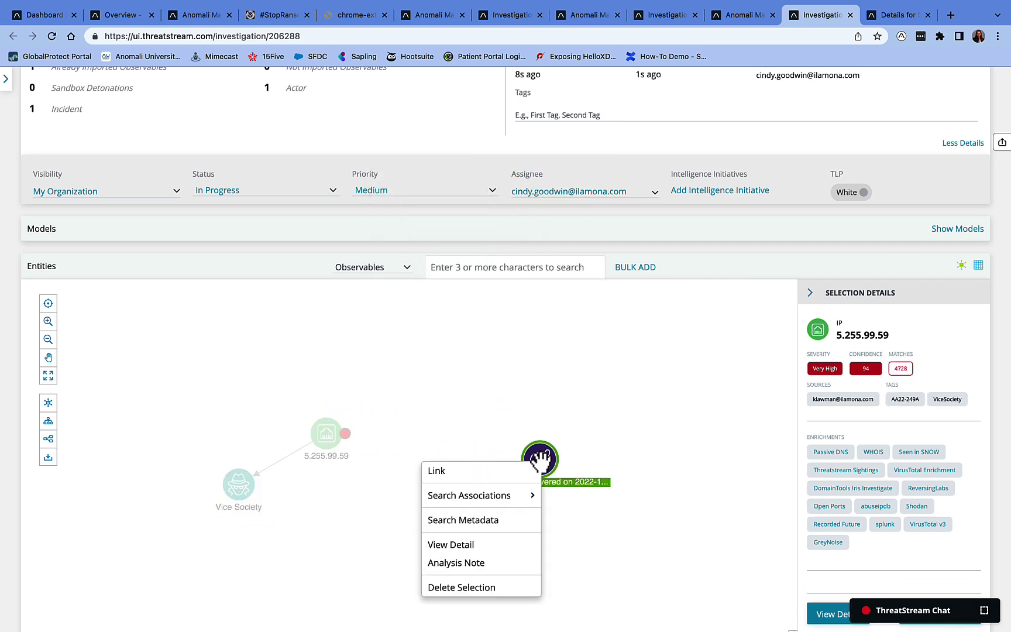
pyautogui.click(498, 591)
pyautogui.click(527, 458)
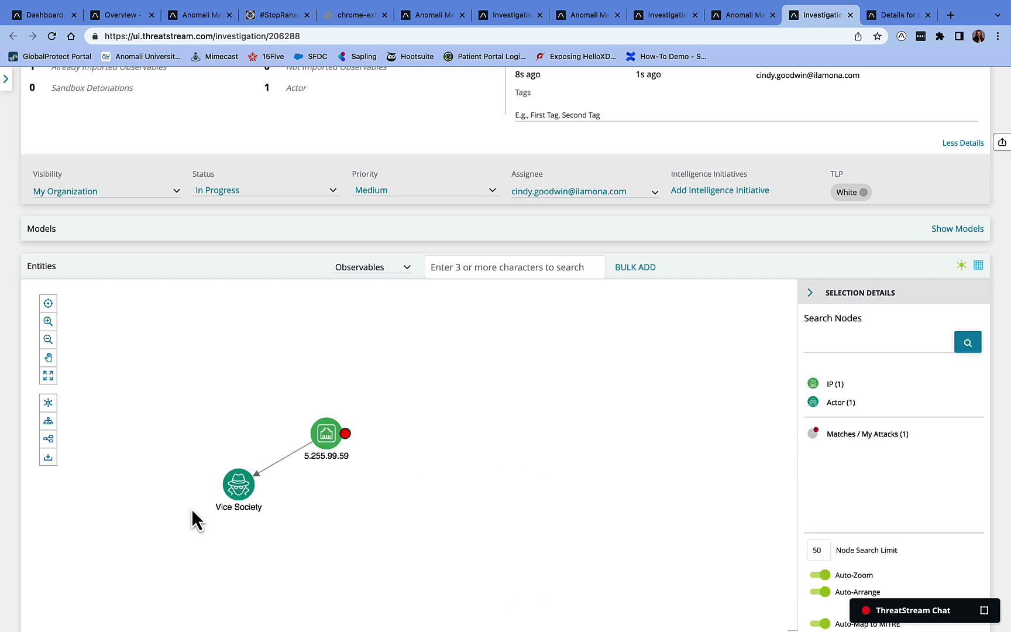
# Search observables associated with Vice Society and inspect the T1027.002 attack pattern details.
pyautogui.rightClick(234, 491)
pyautogui.moveTo(280, 524)
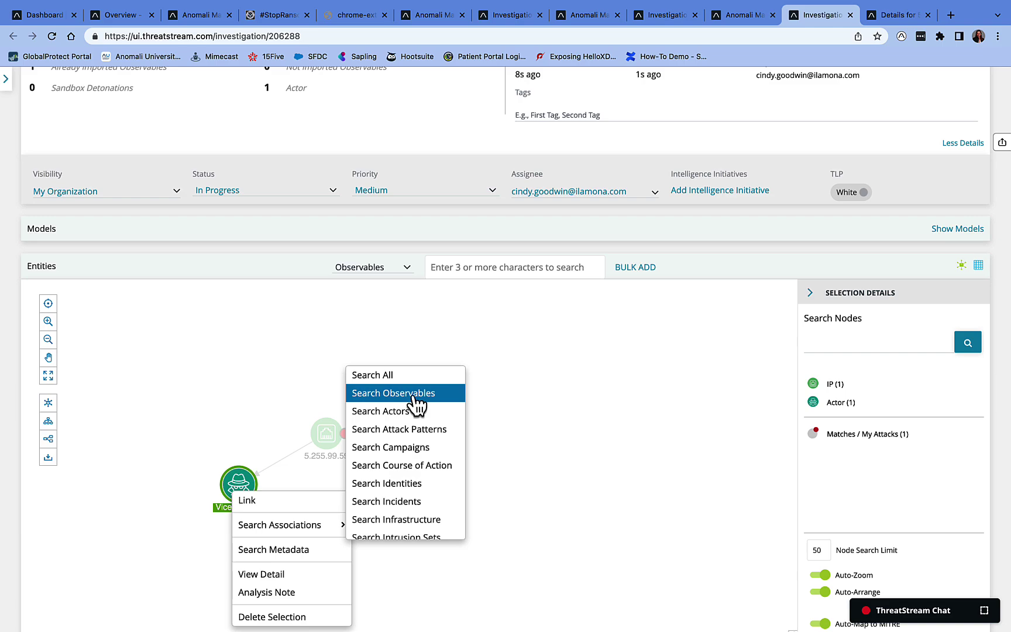
pyautogui.click(395, 393)
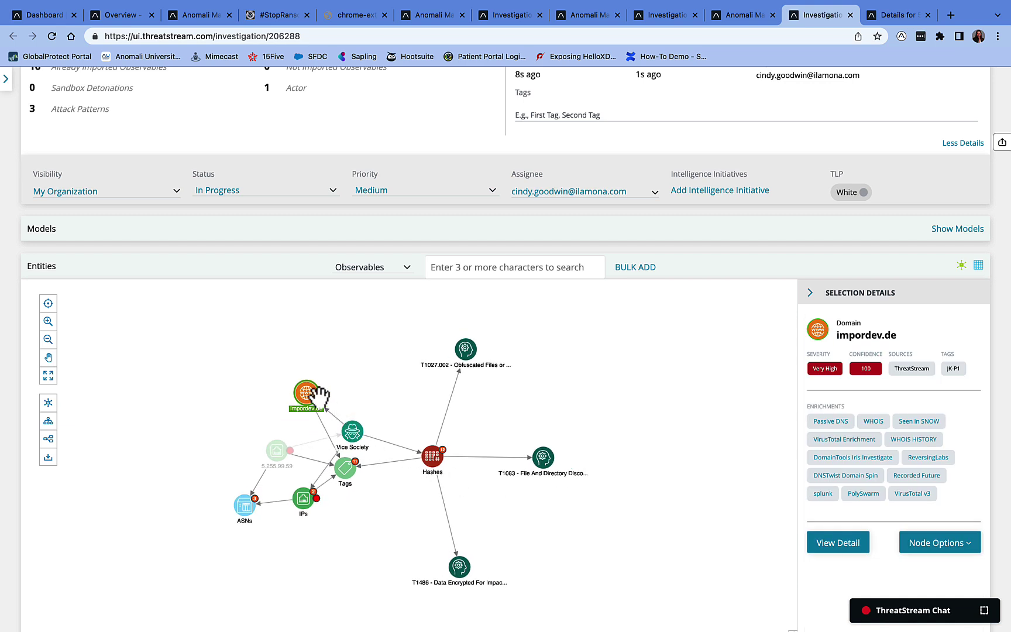
pyautogui.click(468, 353)
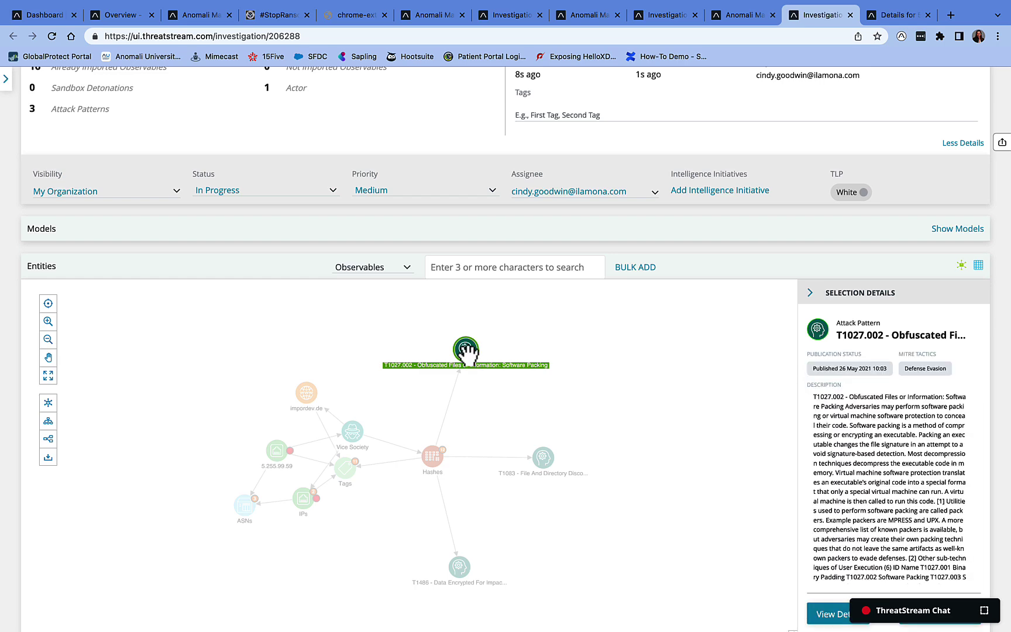
pyautogui.scroll(-2, 921, 508)
pyautogui.scroll(-1, 919, 508)
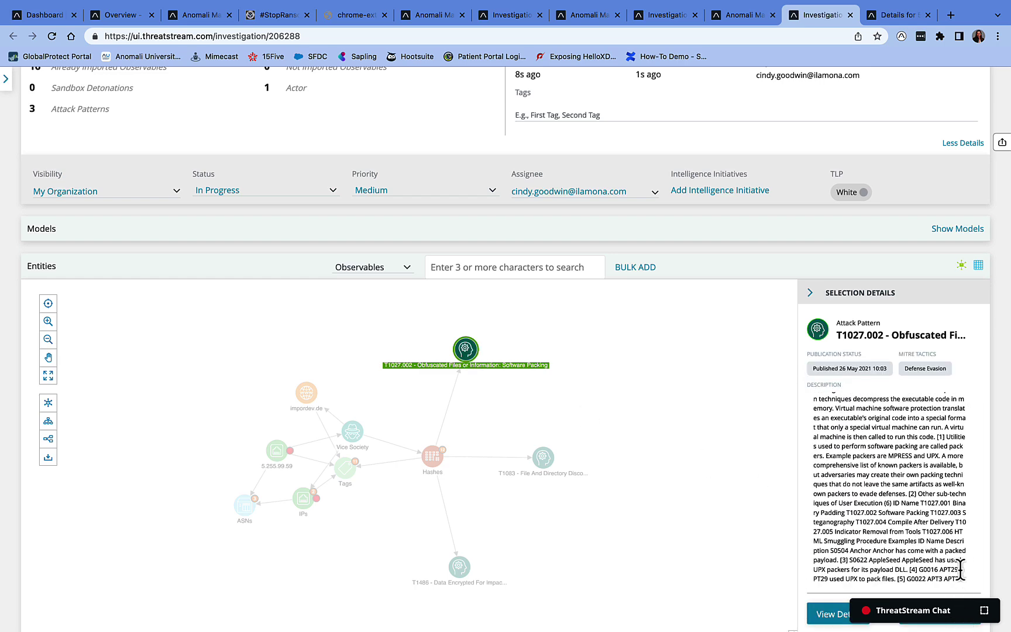
pyautogui.click(632, 474)
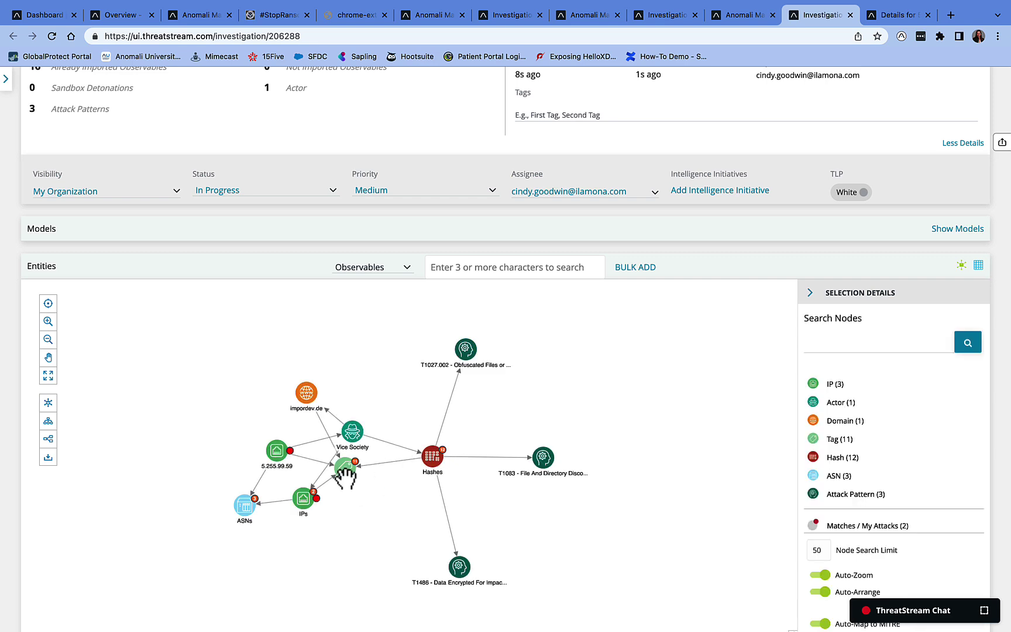
# List the contents of the grouped IPs and ASNs nodes.
pyautogui.click(305, 502)
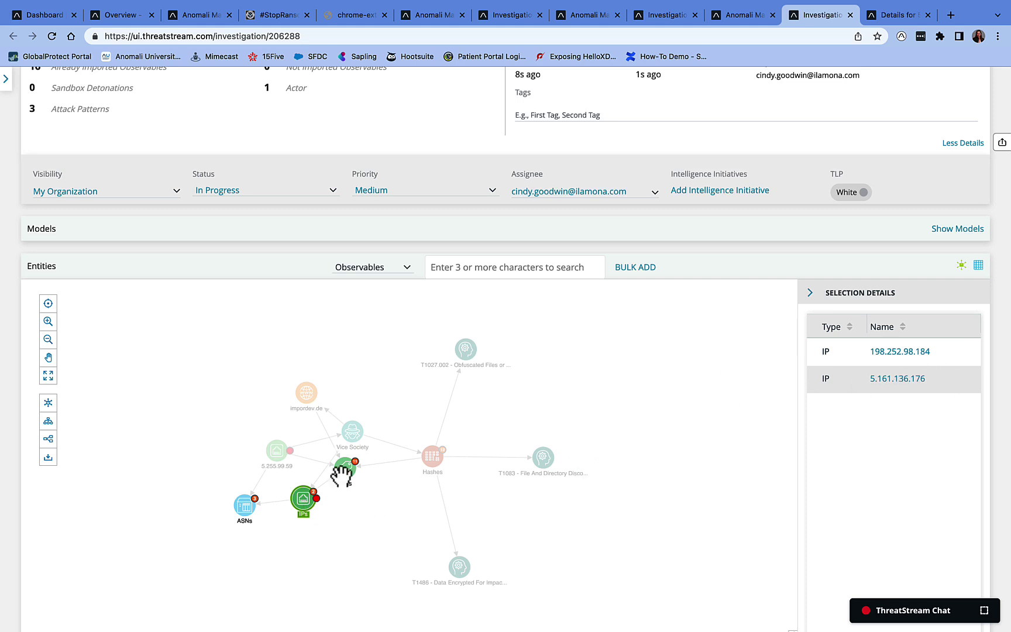
pyautogui.click(248, 506)
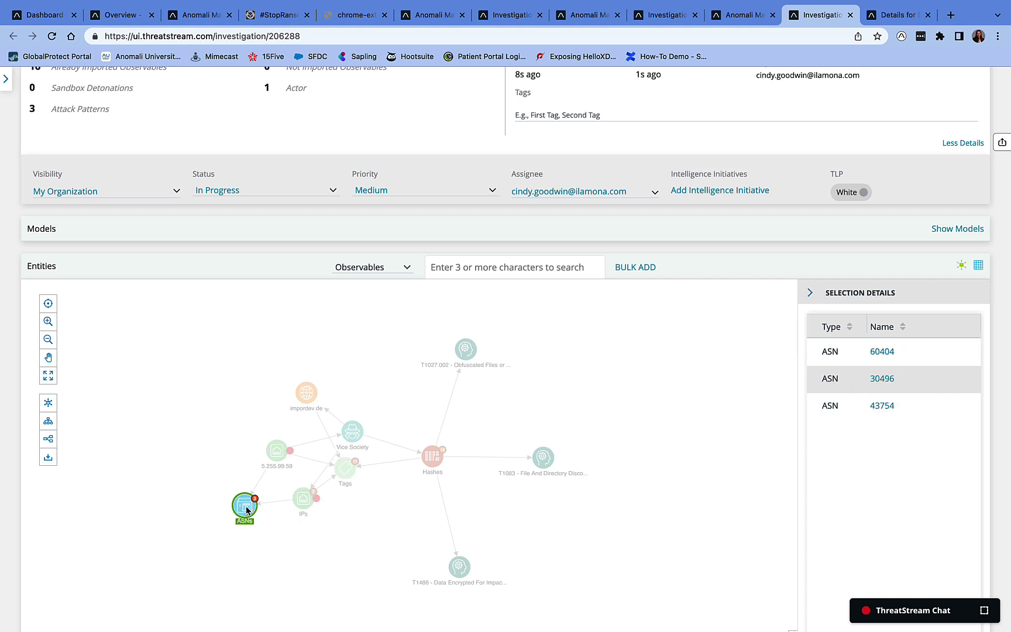
pyautogui.scroll(-3, 347, 317)
# Search Vice Society's vulnerabilities, adding CVE-2021-34527, CVE-2021-1675 and the T1068 attack pattern to the graph.
pyautogui.rightClick(348, 316)
pyautogui.moveTo(397, 352)
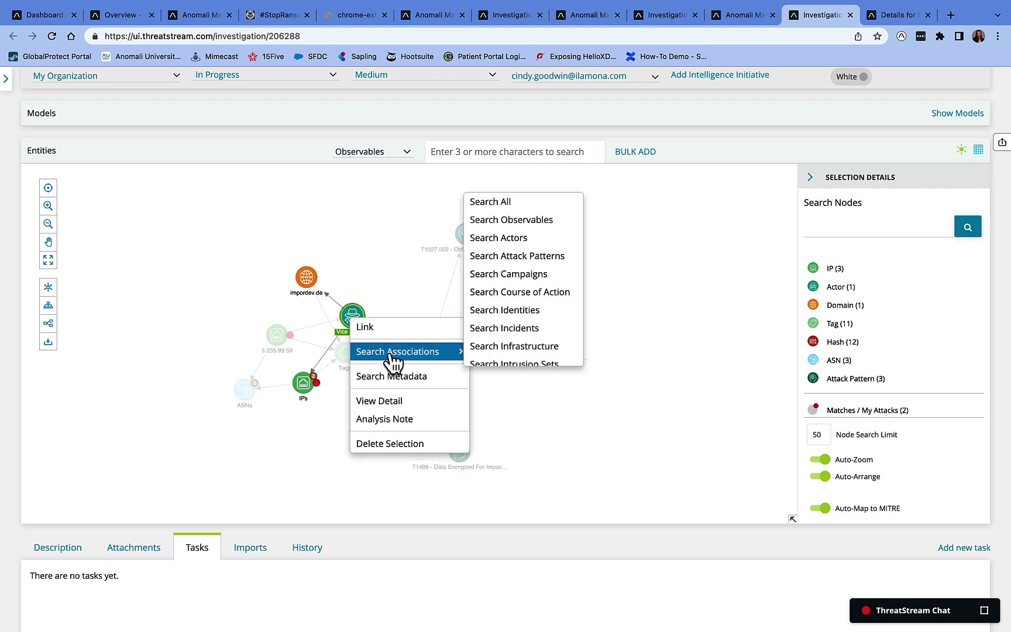
pyautogui.scroll(-3, 540, 356)
pyautogui.scroll(-1, 537, 347)
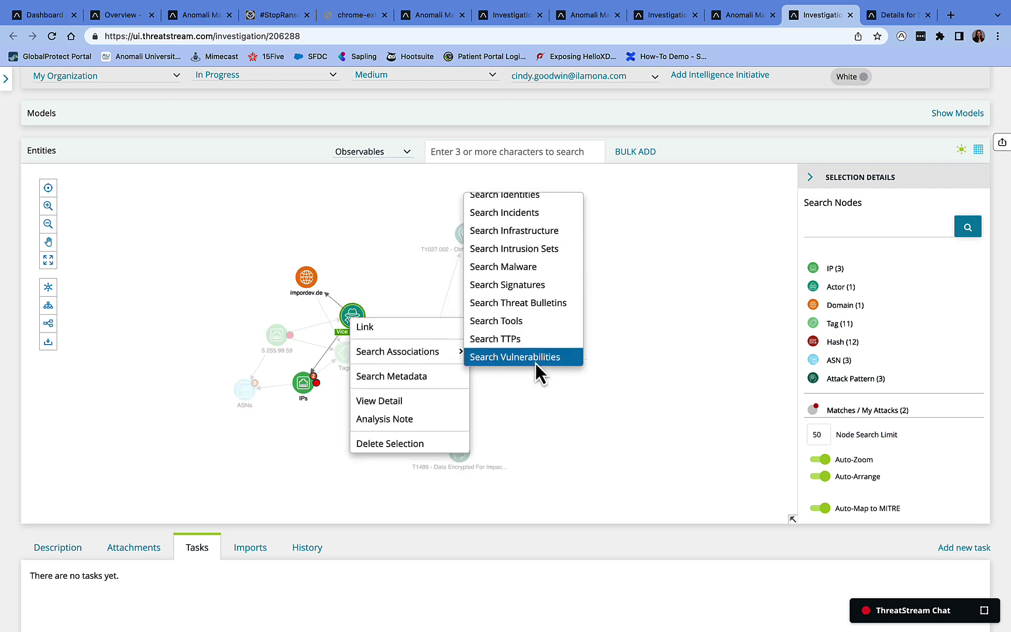
pyautogui.click(536, 363)
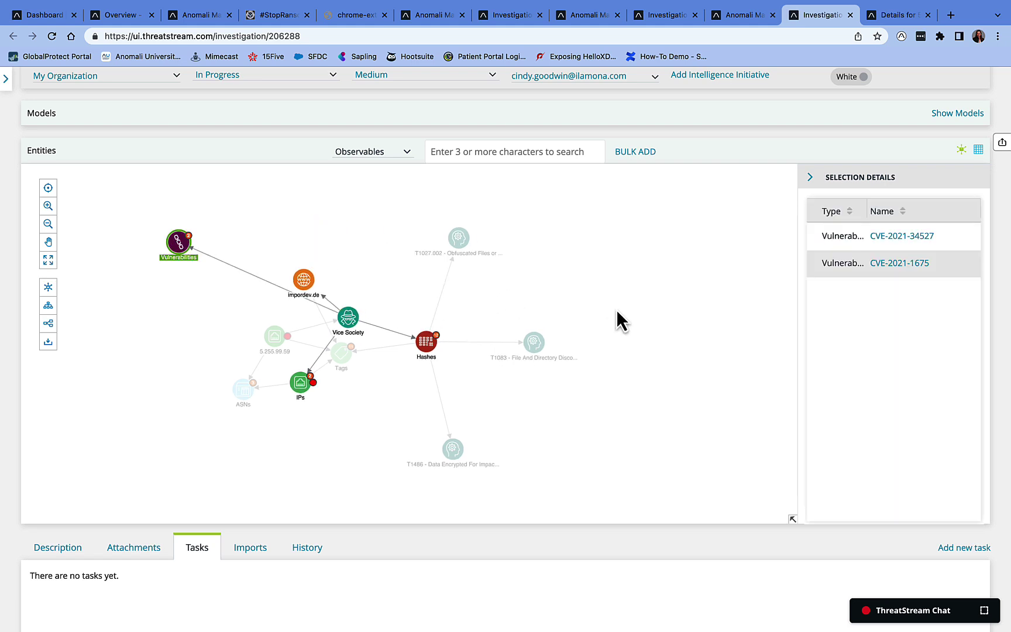
pyautogui.click(426, 275)
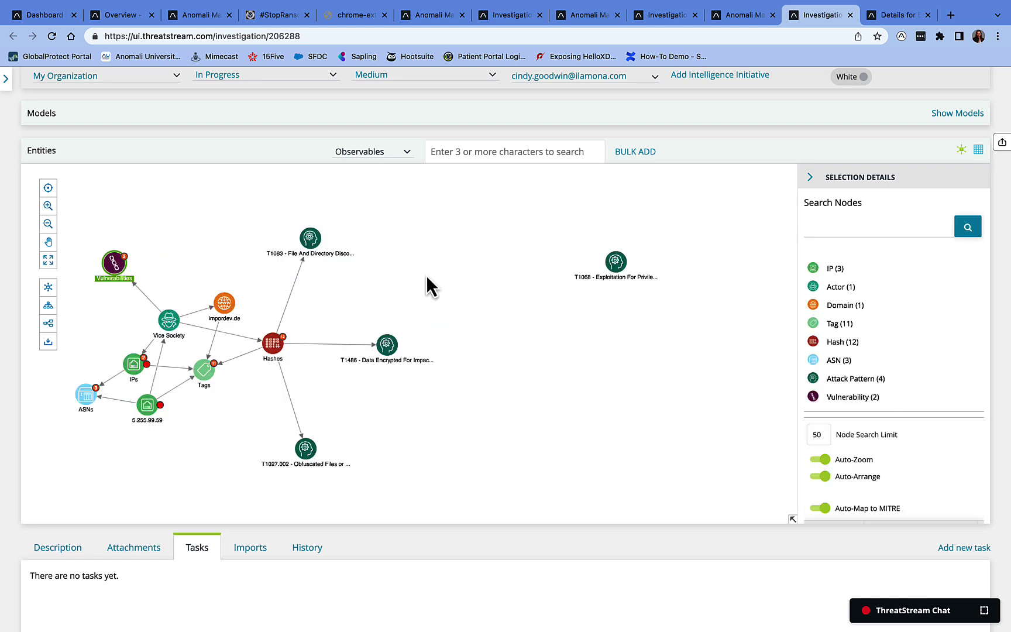
pyautogui.scroll(-1, 580, 371)
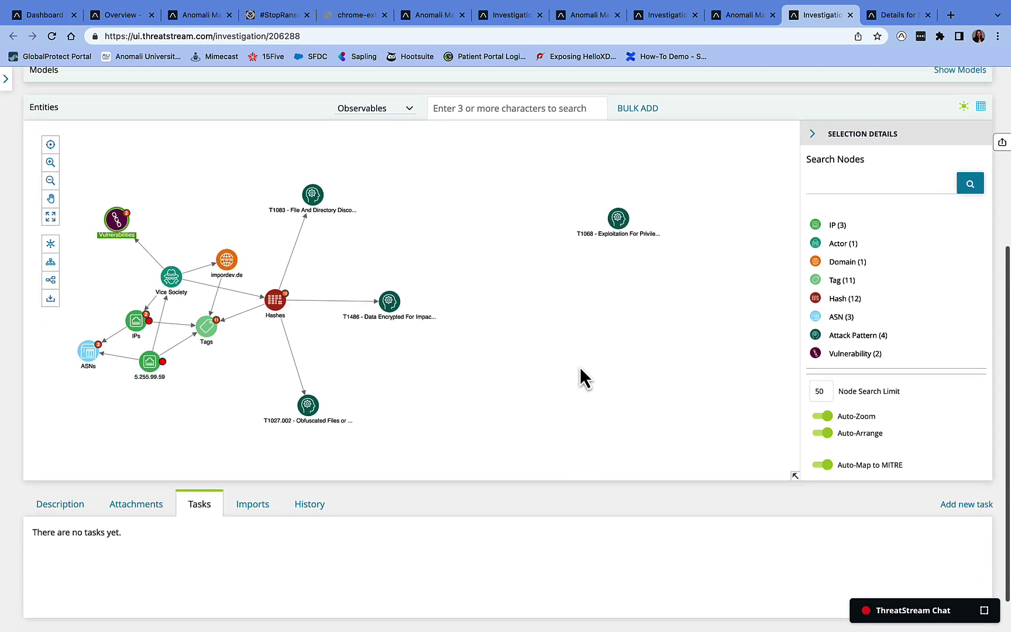
pyautogui.scroll(-1, 843, 385)
pyautogui.scroll(3, 867, 408)
pyautogui.scroll(1, 868, 409)
pyautogui.scroll(2, 911, 250)
pyautogui.scroll(1, 911, 250)
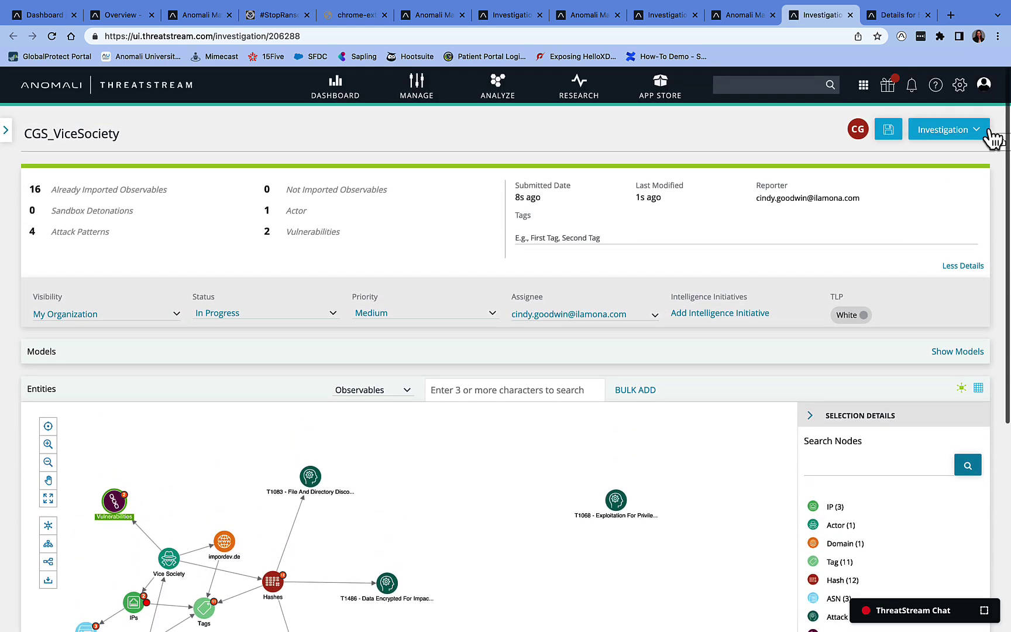
# Save the CGS_ViceSociety investigation and export it to a threat model.
pyautogui.click(890, 132)
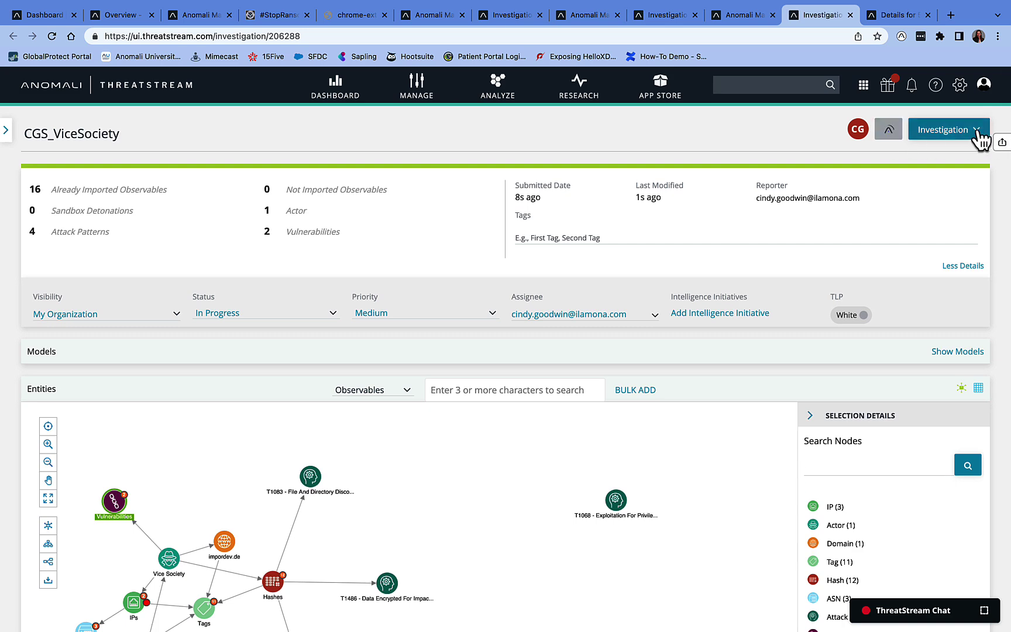
pyautogui.click(978, 135)
pyautogui.click(956, 154)
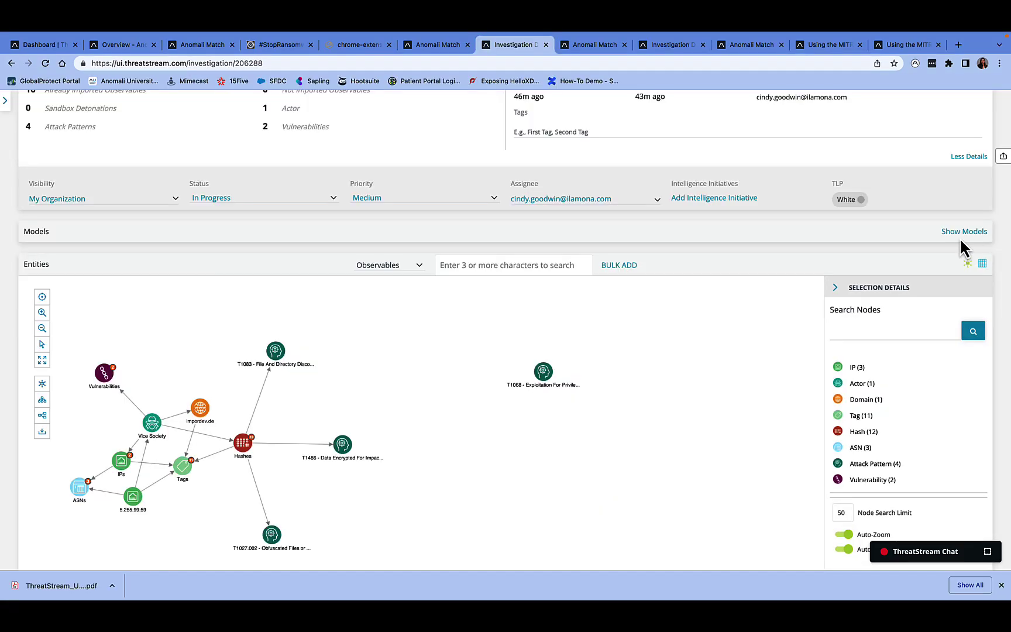
# Expand the MITRE ATT&CK matrix showing the investigation's four mapped techniques.
pyautogui.click(963, 233)
pyautogui.scroll(-1, 856, 384)
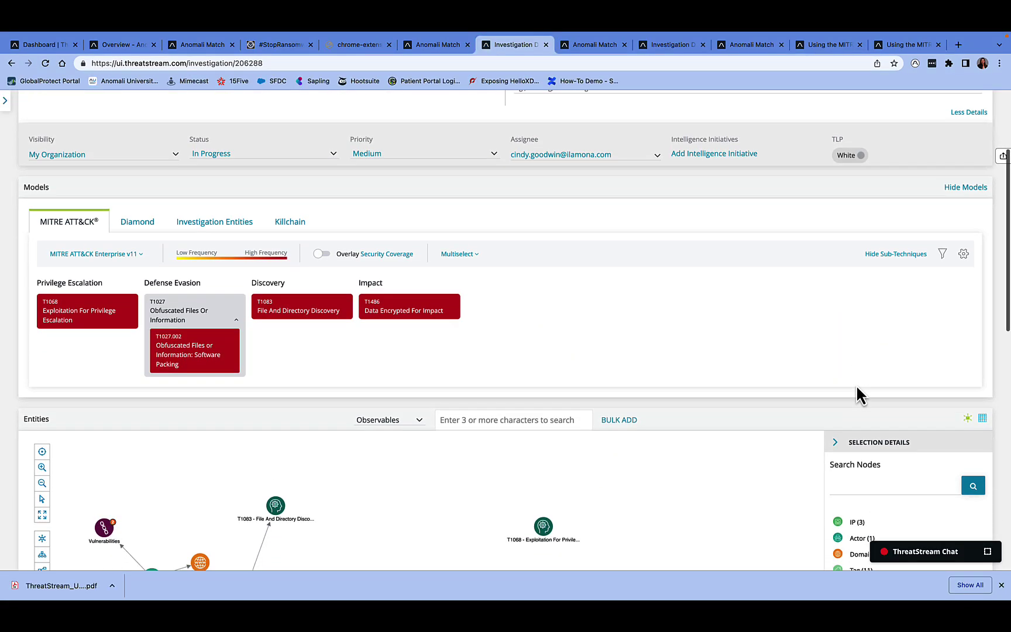